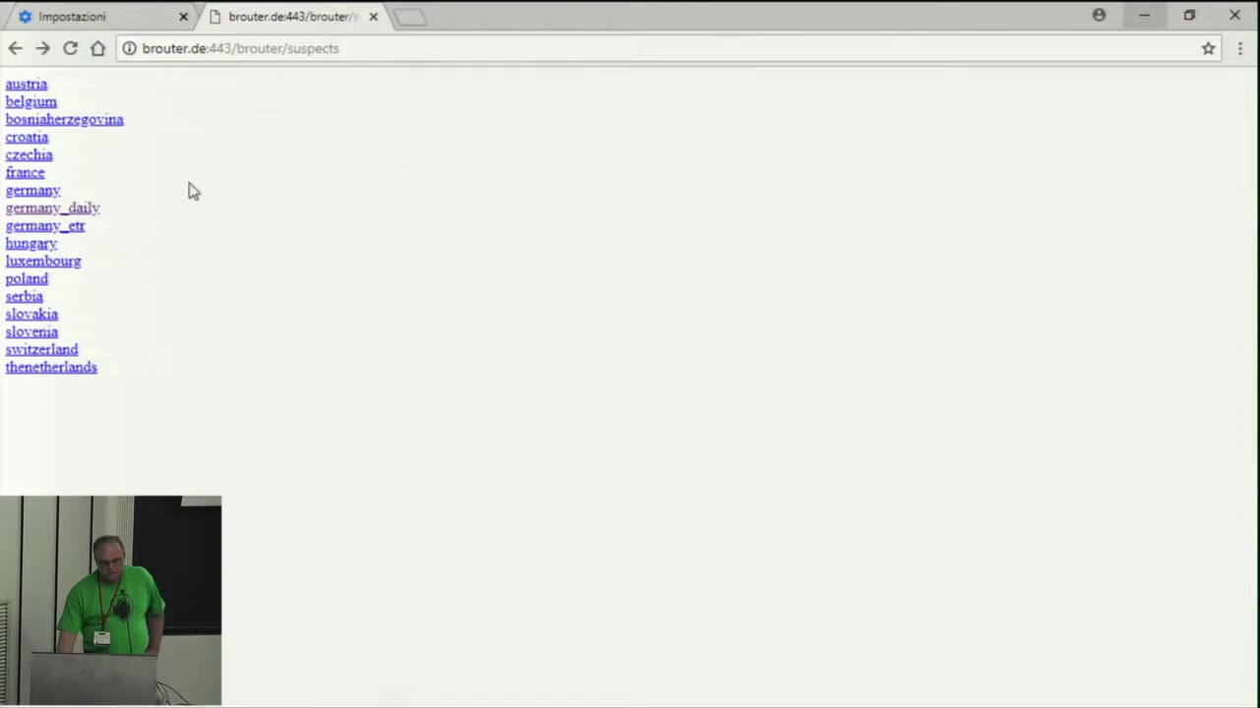
Open the 12.395698,52.954855 suspect from the germany_daily list in BRouter-Web
{"action": "left_click", "coordinate": [71, 209]}
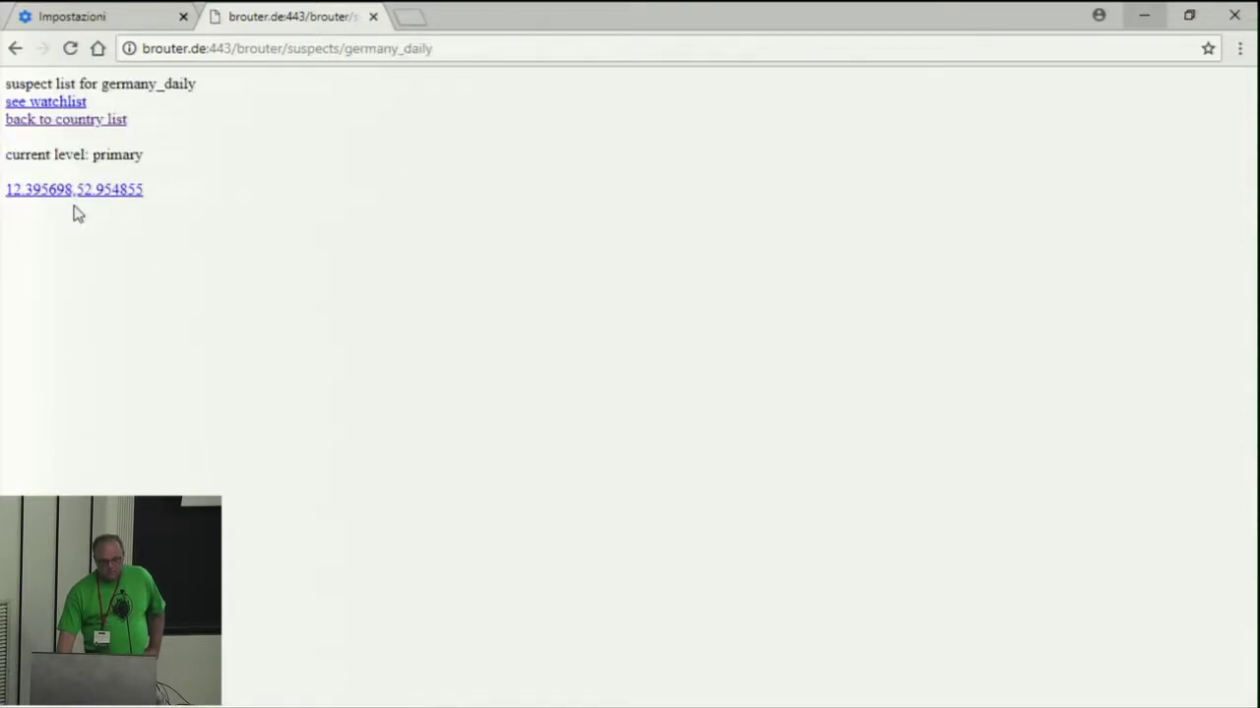
{"action": "left_click", "coordinate": [69, 194]}
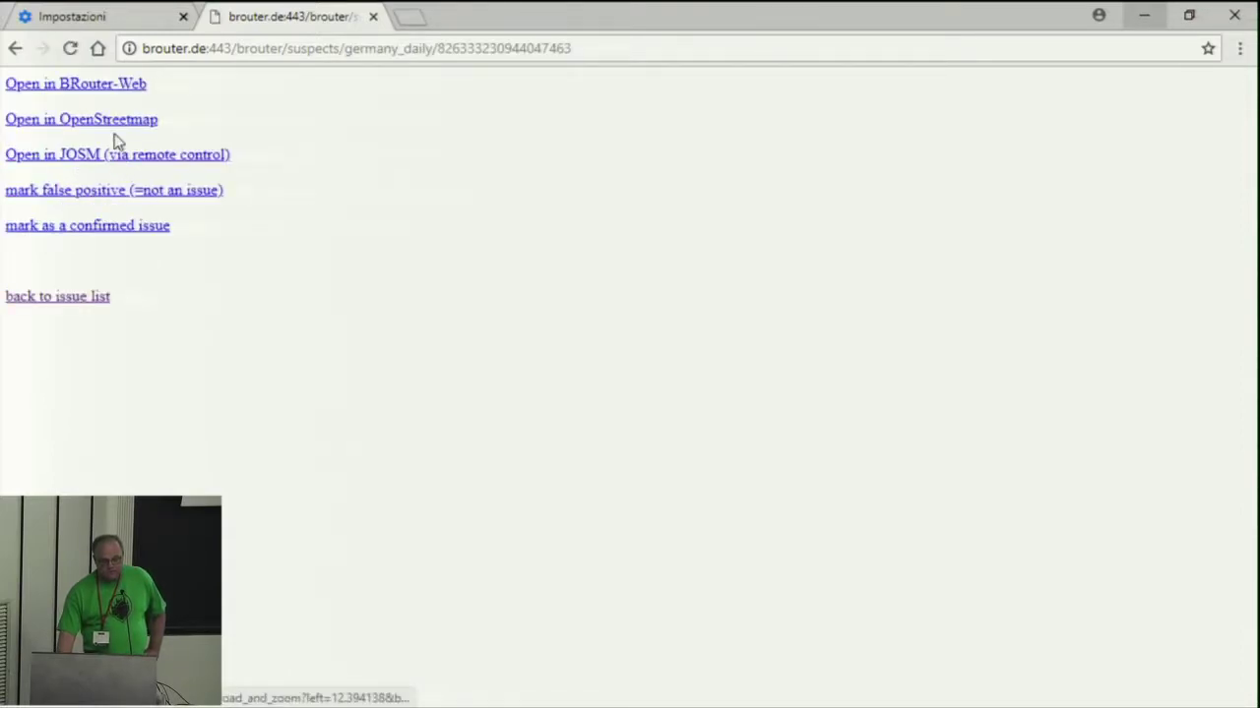
{"action": "left_click", "coordinate": [131, 87]}
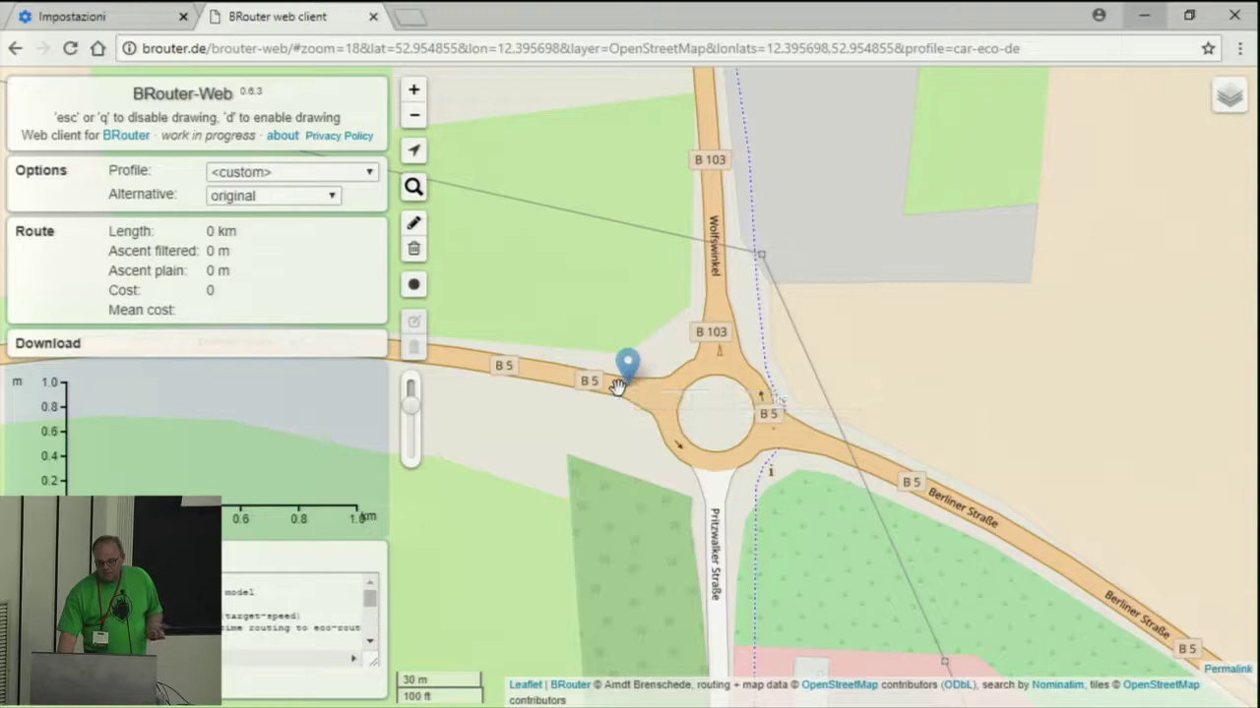
Plot test routes through the roundabout by repositioning waypoints, finishing with one from eastern Berliner Straße to the B 5 west of it
{"action": "left_click_drag", "start_coordinate": [627, 379], "coordinate": [533, 353]}
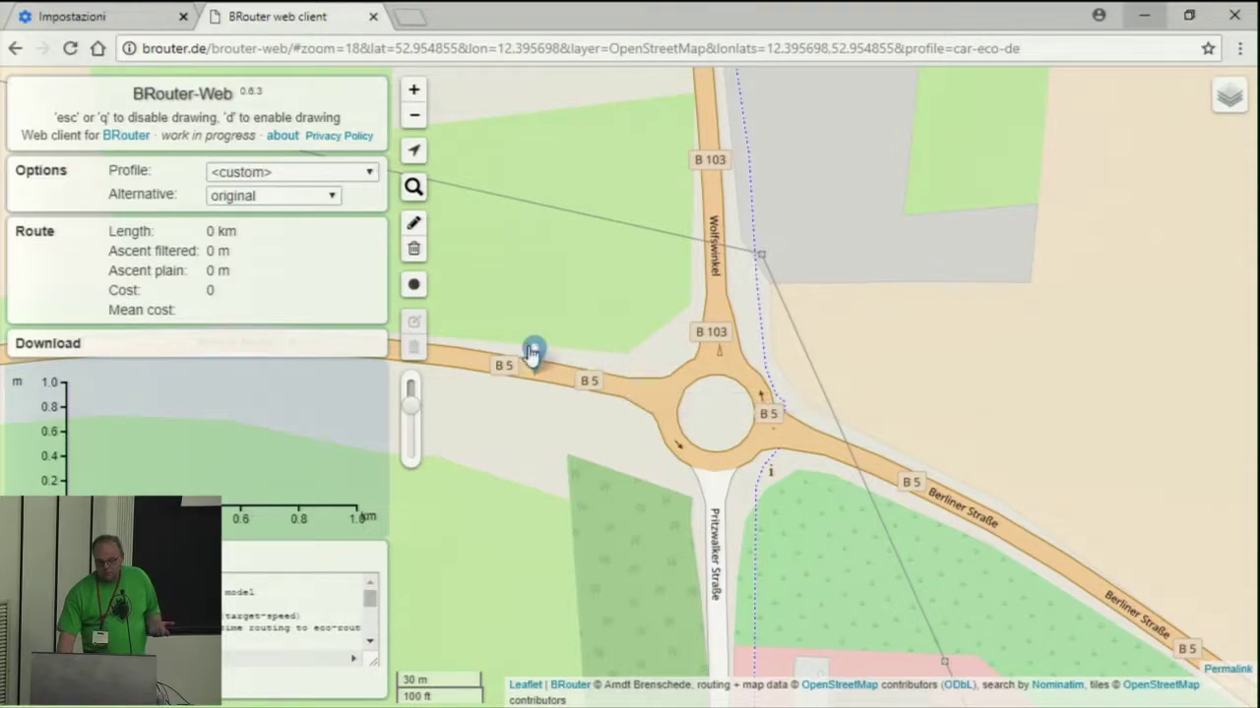
{"action": "left_click", "coordinate": [413, 223]}
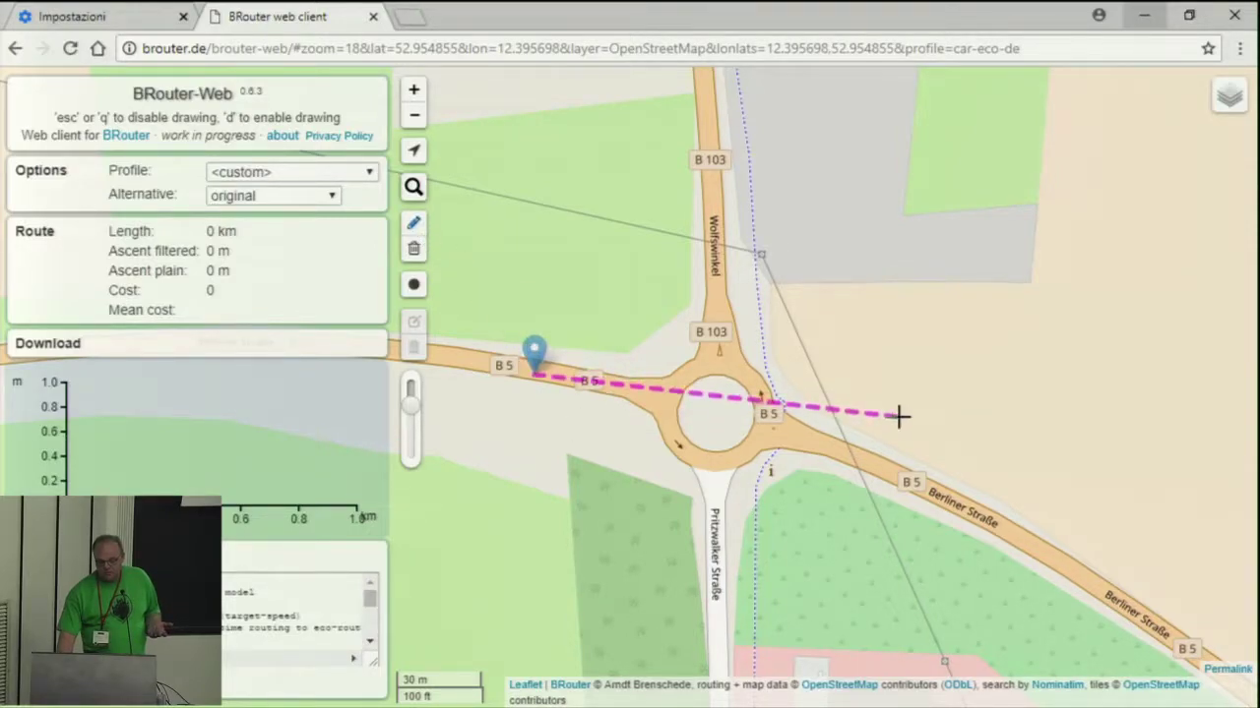
{"action": "left_click", "coordinate": [902, 470]}
{"action": "left_click_drag", "start_coordinate": [902, 464], "coordinate": [729, 201]}
{"action": "left_click_drag", "start_coordinate": [526, 361], "coordinate": [1023, 519]}
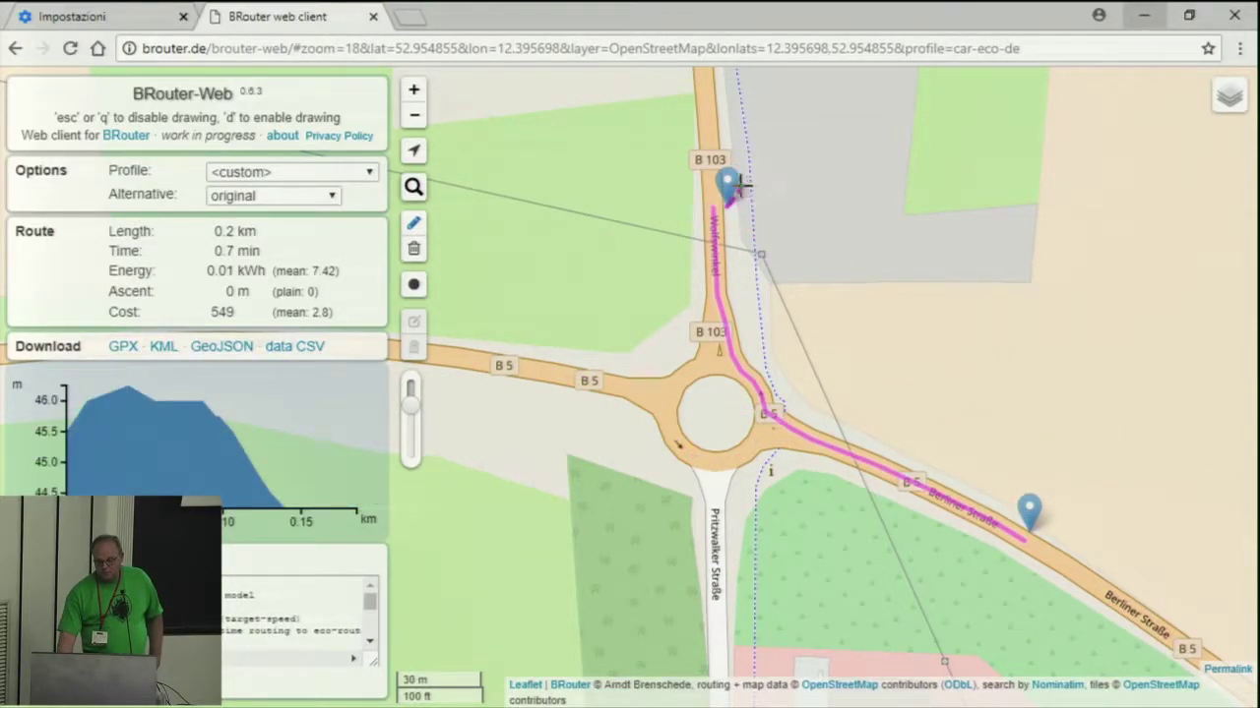
{"action": "left_click_drag", "start_coordinate": [728, 188], "coordinate": [484, 364]}
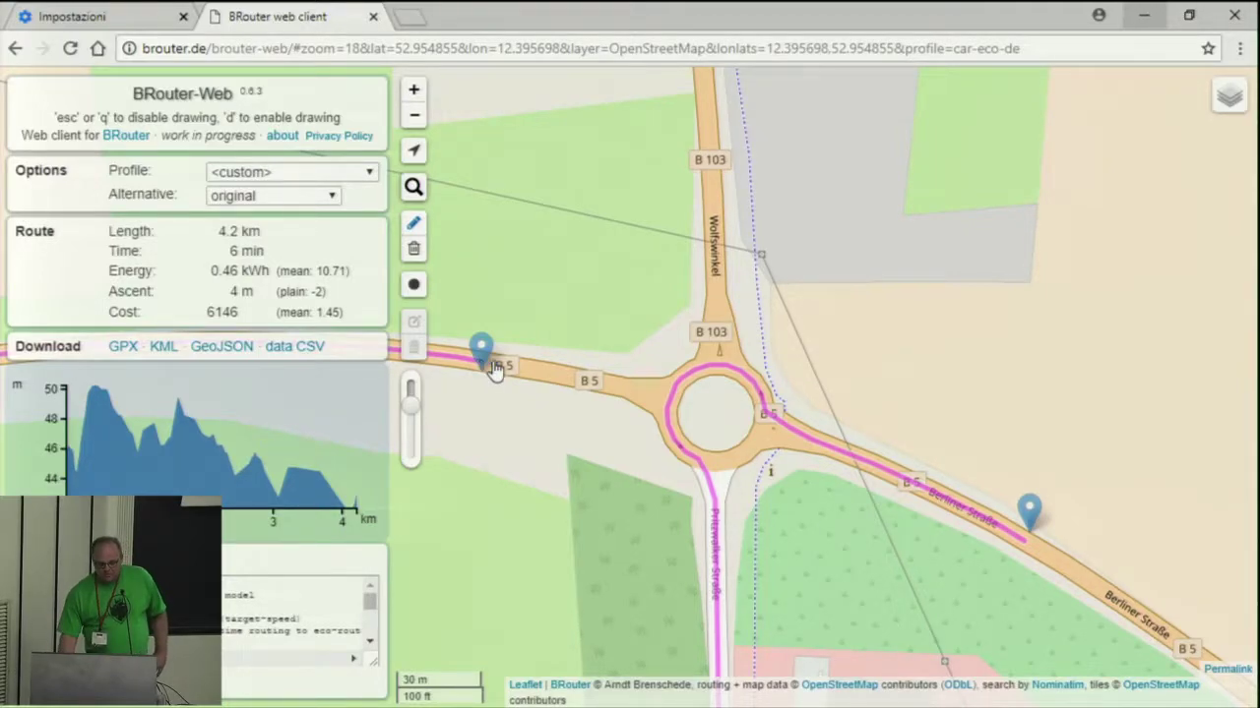
Return to the suspect's page and open its location in OpenStreetMap with the Mappa ciclabile layer
{"action": "left_click", "coordinate": [17, 49]}
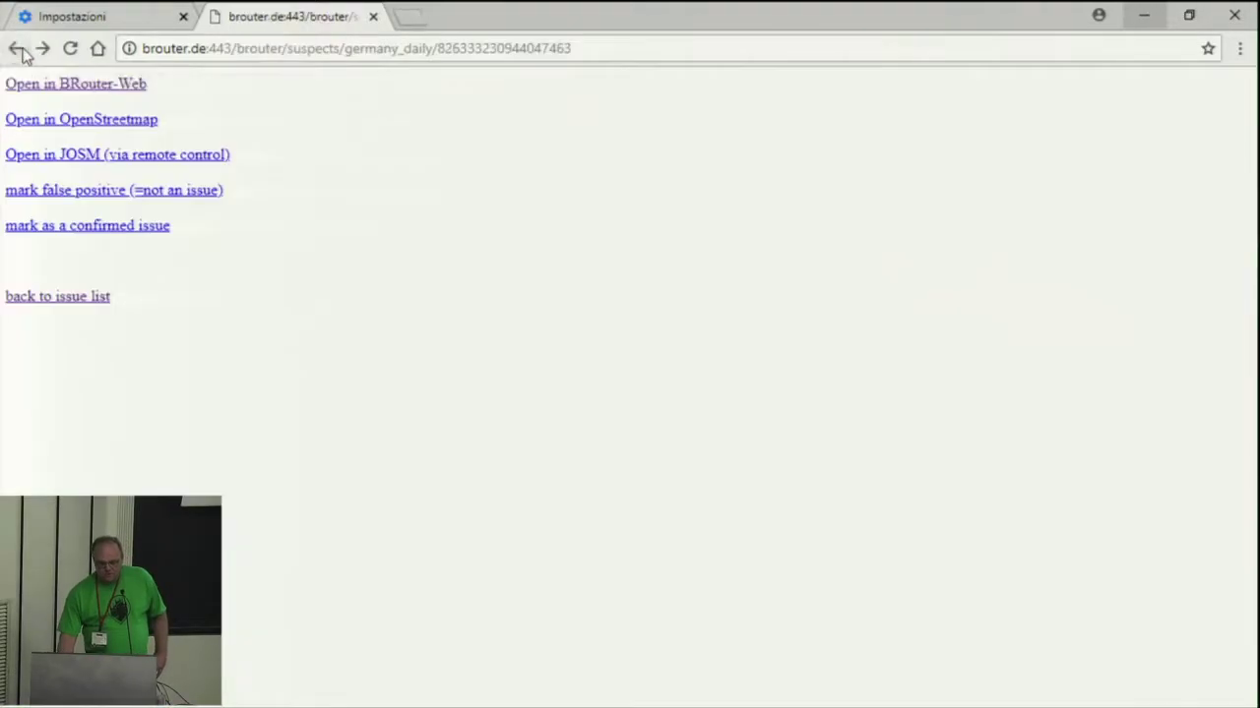
{"action": "left_click", "coordinate": [61, 119]}
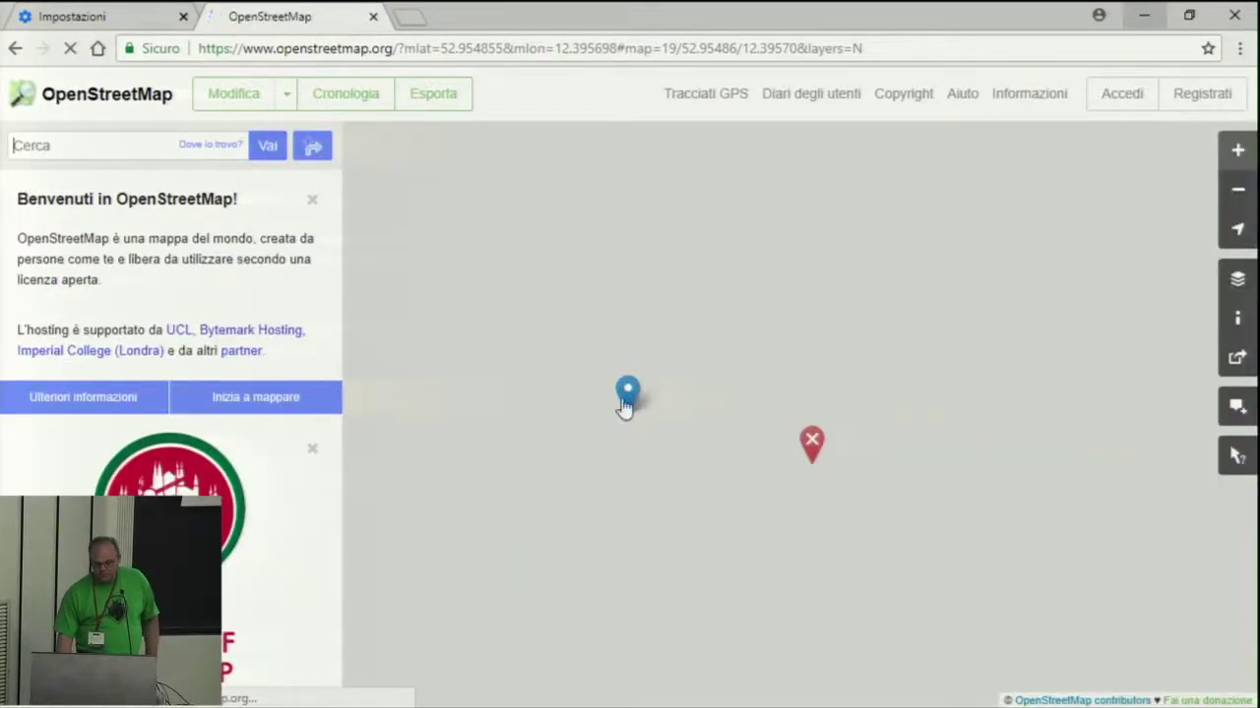
{"action": "left_click", "coordinate": [1237, 279]}
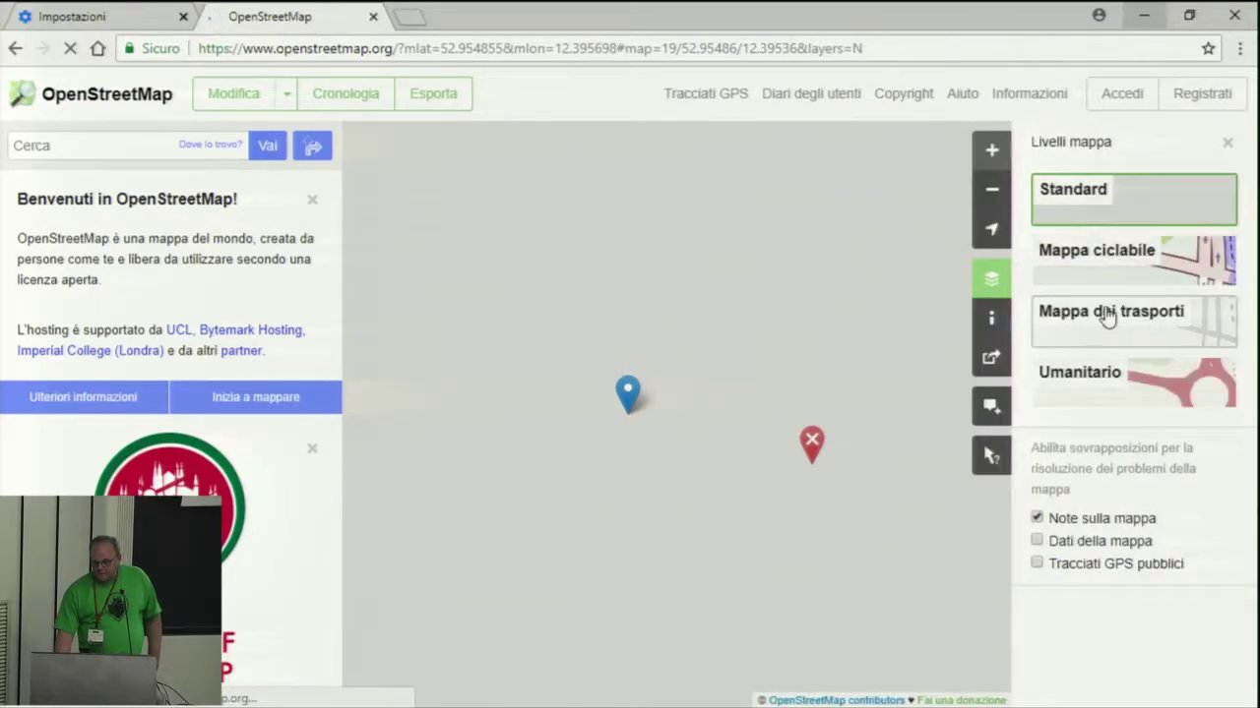
{"action": "left_click", "coordinate": [1097, 280]}
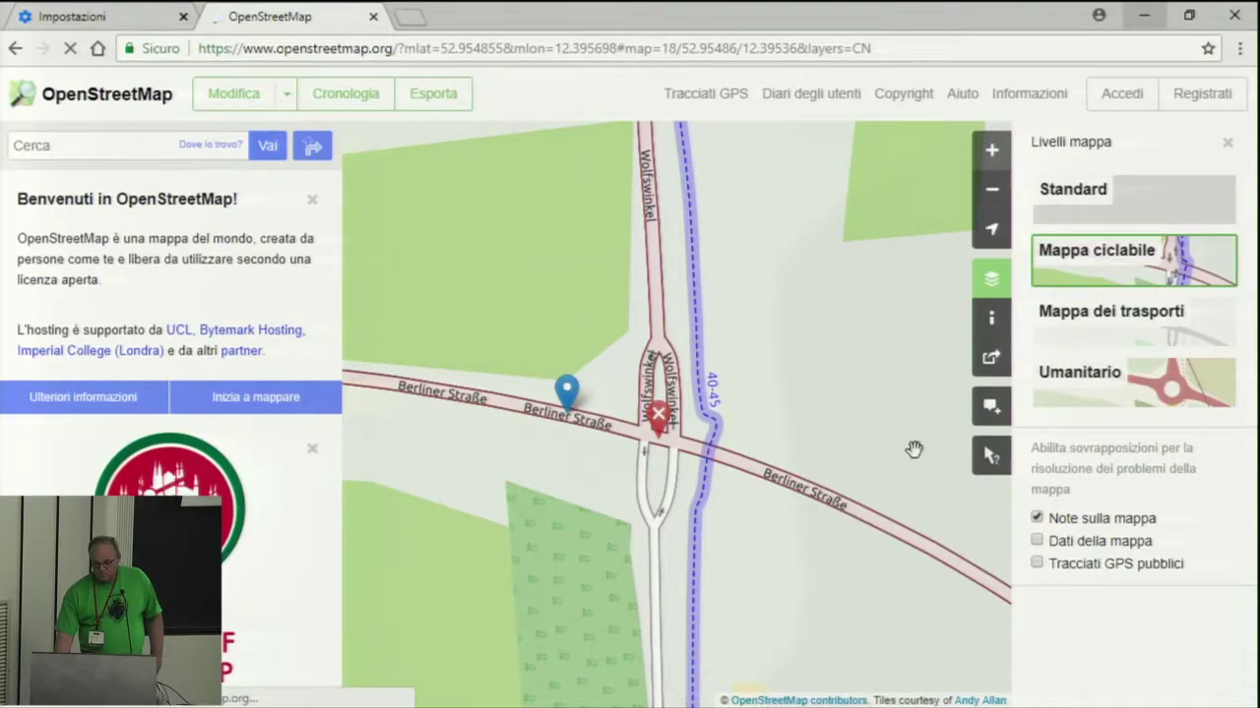
Change the map layer back to Standard and inspect the area around the suspect marker
{"action": "left_click", "coordinate": [990, 278]}
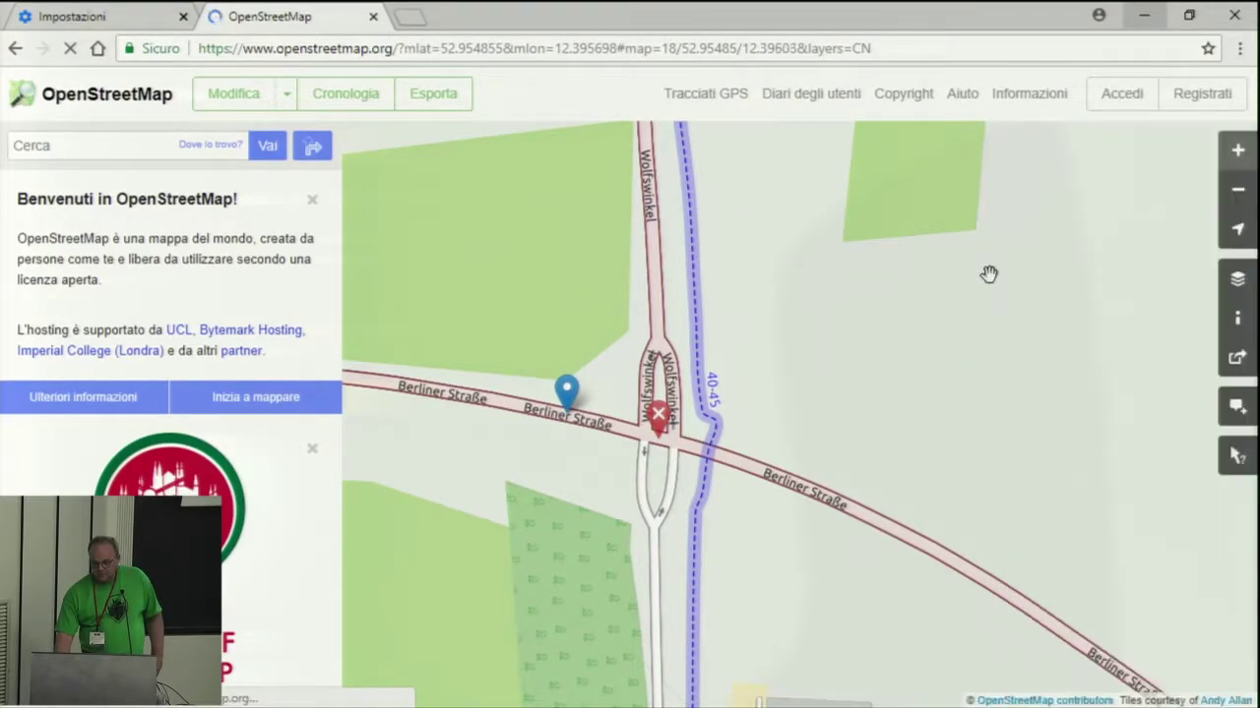
{"action": "left_click", "coordinate": [1240, 281]}
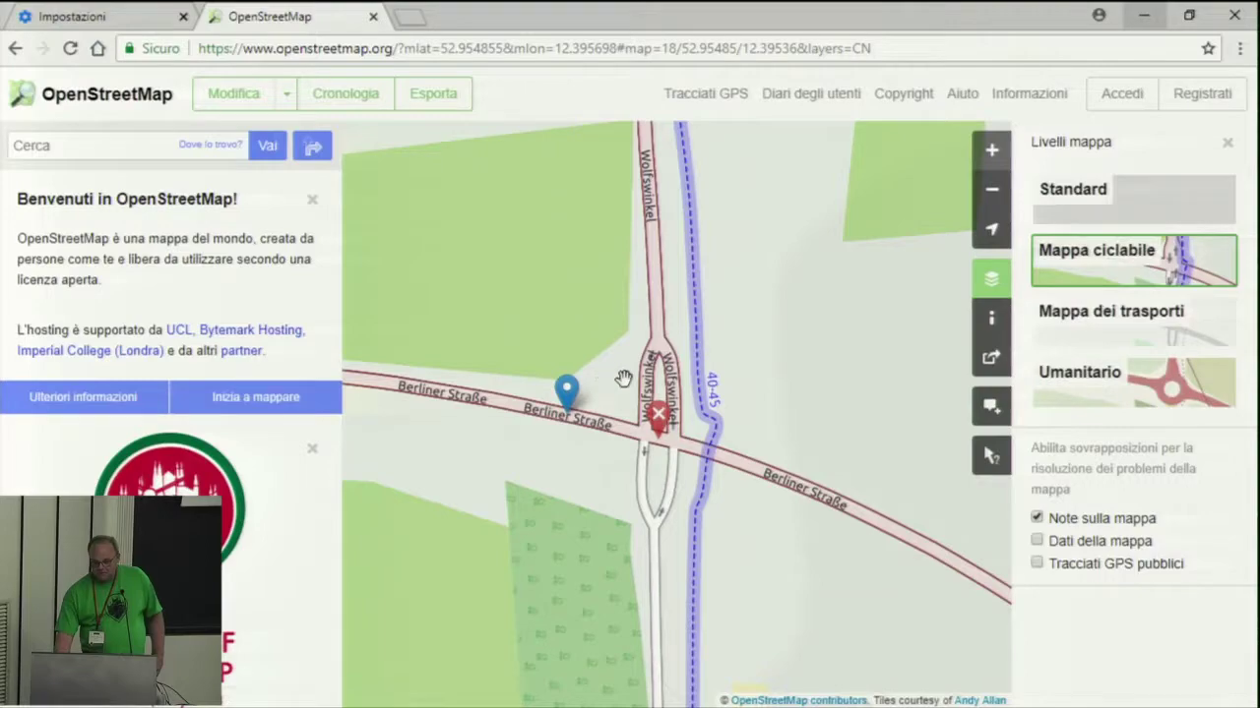
{"action": "left_click", "coordinate": [991, 279]}
{"action": "left_click", "coordinate": [1236, 277]}
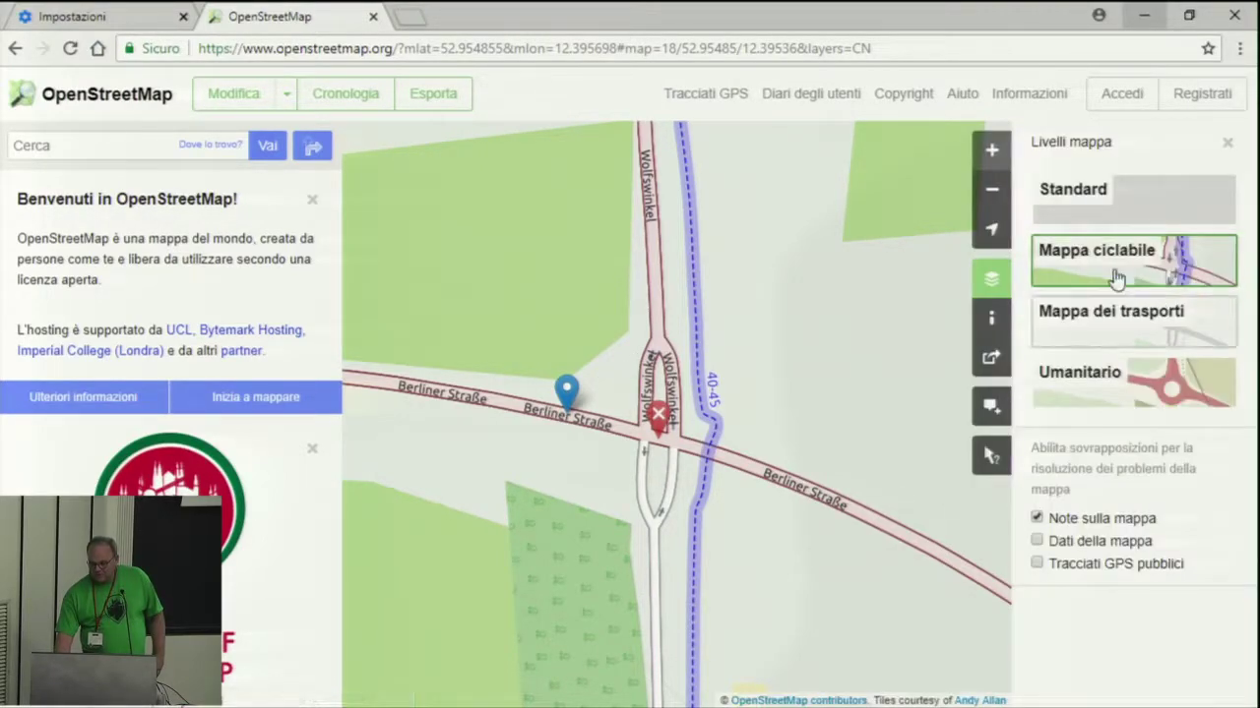
{"action": "left_click", "coordinate": [1108, 211]}
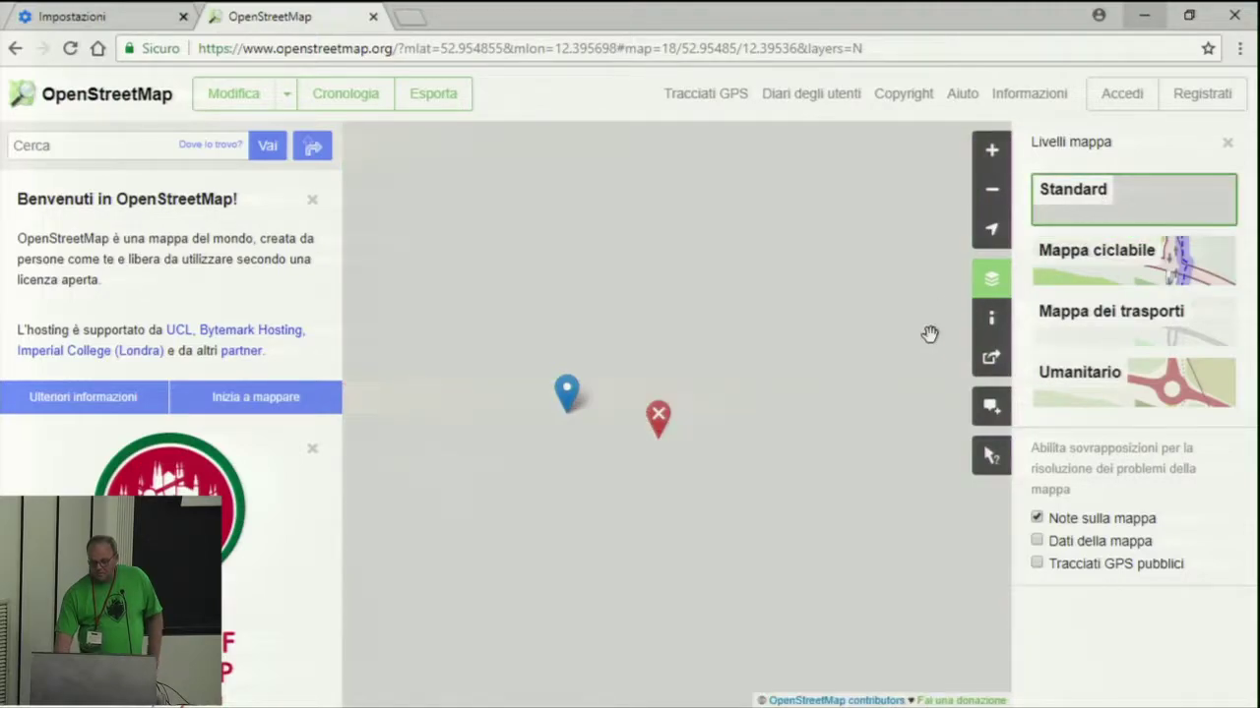
{"action": "scroll", "coordinate": [777, 398], "scroll_direction": "down", "scroll_amount": 1}
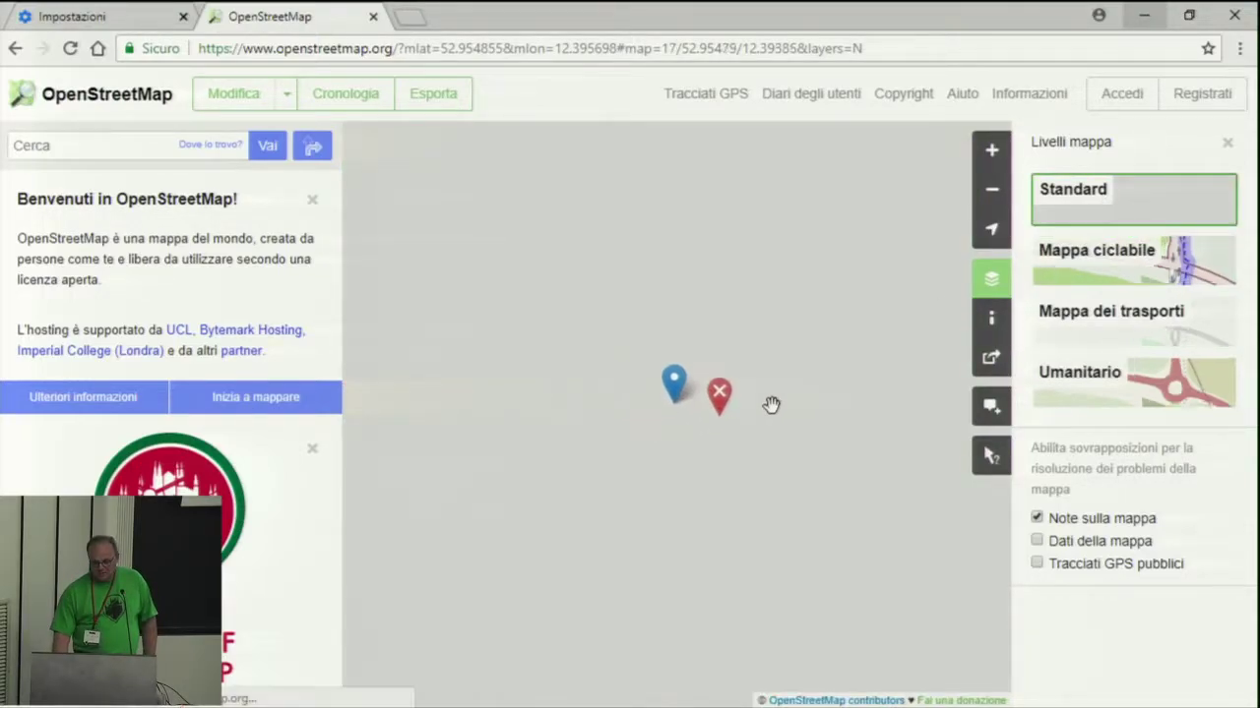
{"action": "scroll", "coordinate": [759, 405], "scroll_direction": "down", "scroll_amount": 1}
{"action": "scroll", "coordinate": [758, 414], "scroll_direction": "up", "scroll_amount": 2}
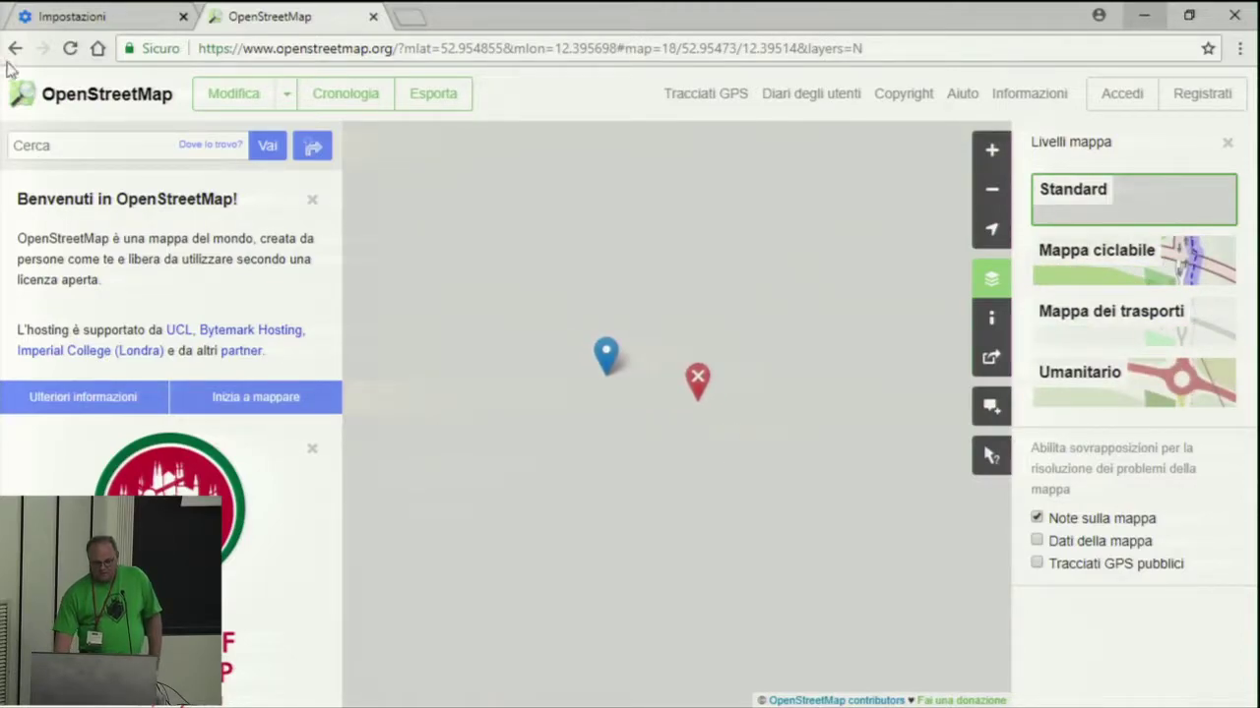
Start editing the map area, log in with the account's username and password, and decline saving the password in the browser
{"action": "left_click", "coordinate": [224, 95]}
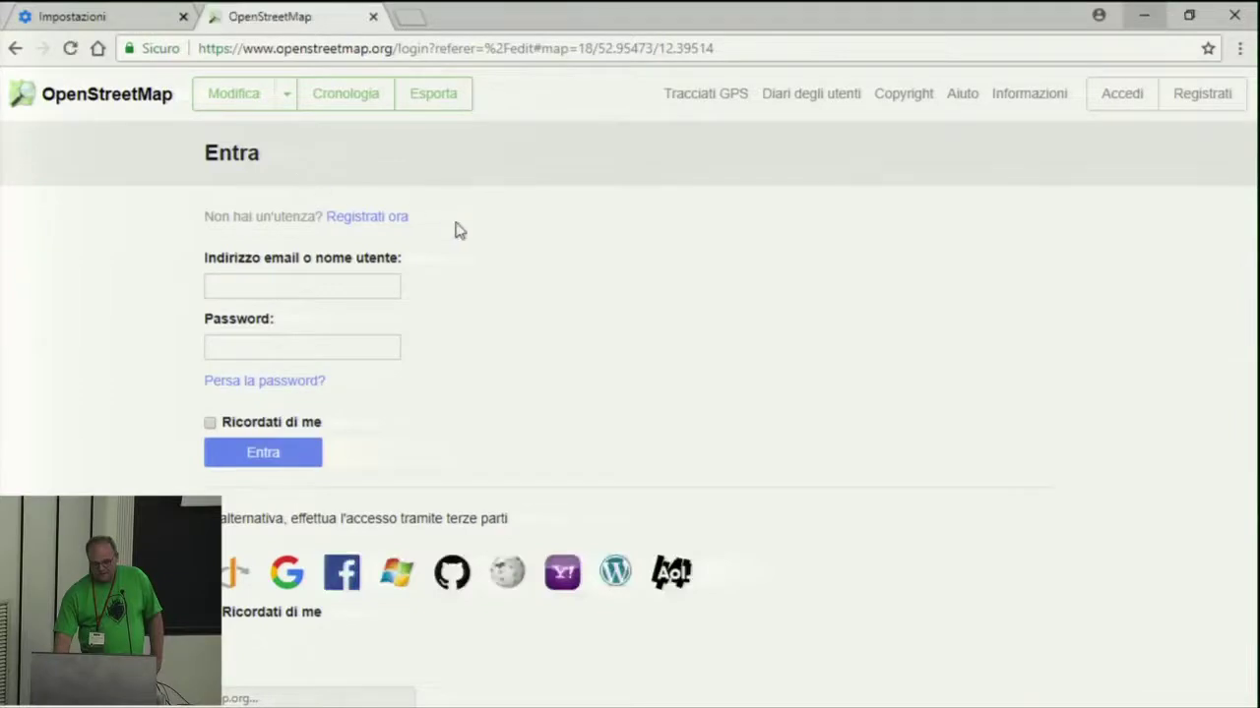
{"action": "left_click", "coordinate": [214, 288]}
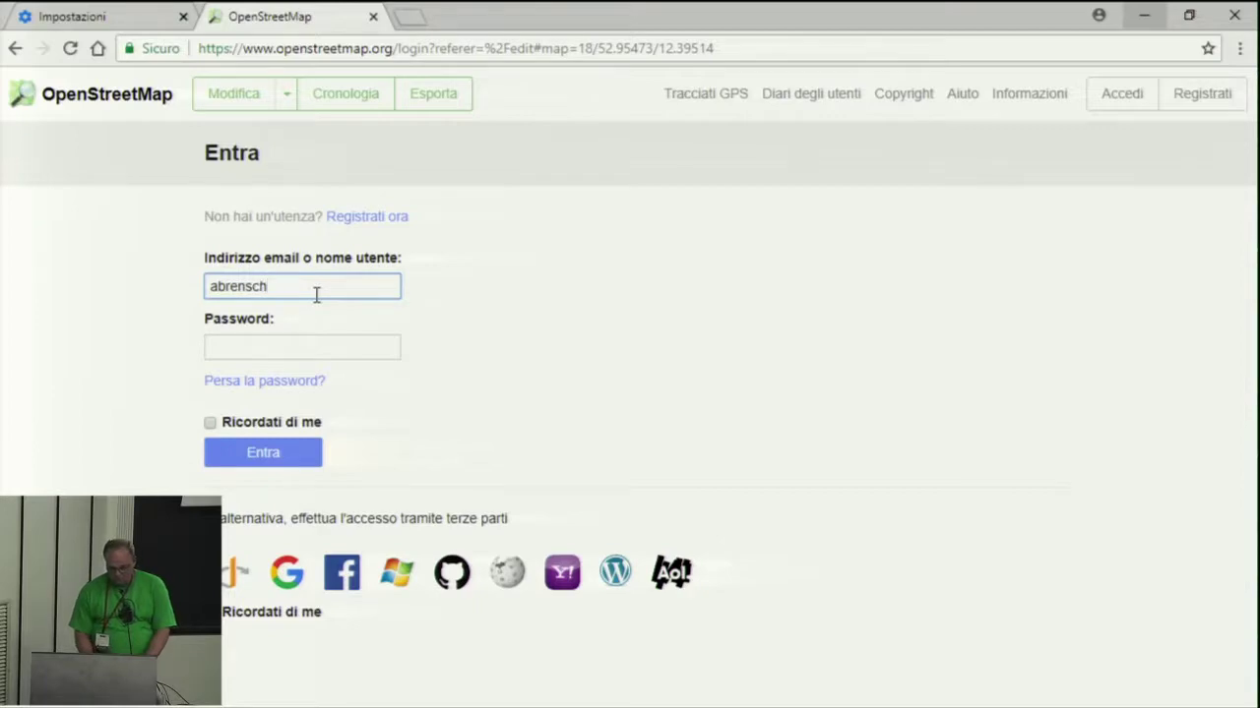
{"action": "key", "text": "Tab"}
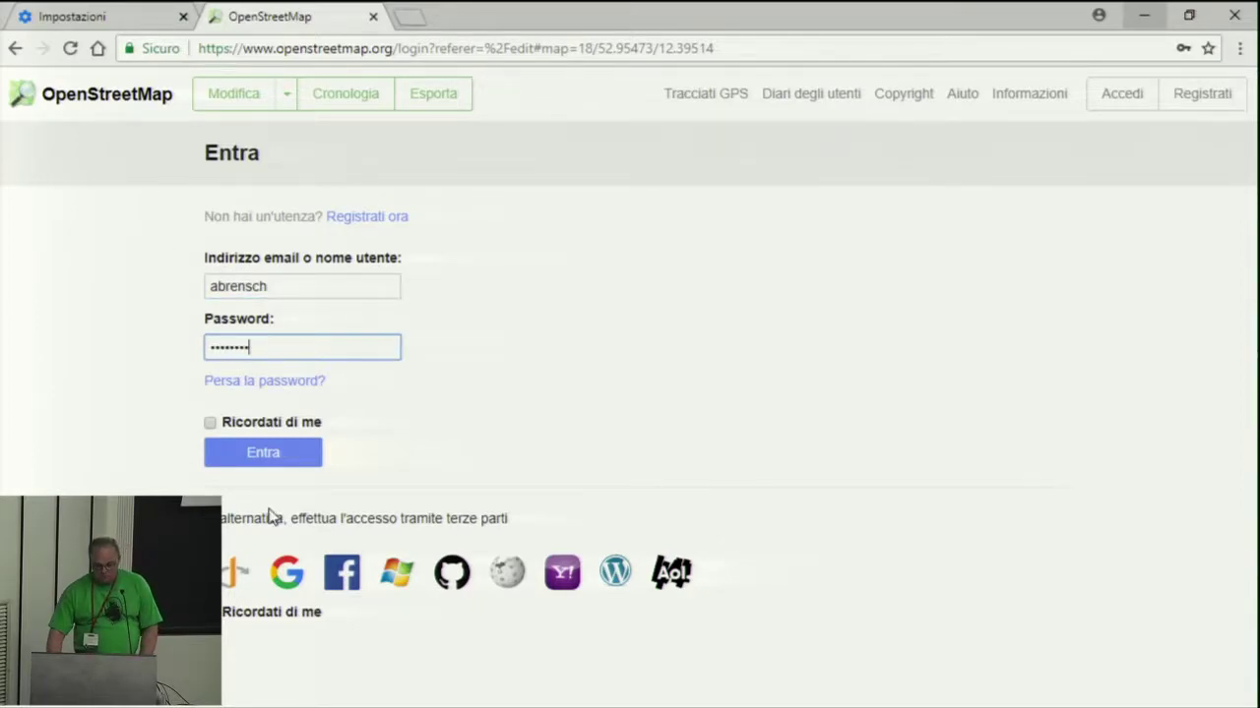
{"action": "left_click", "coordinate": [272, 460]}
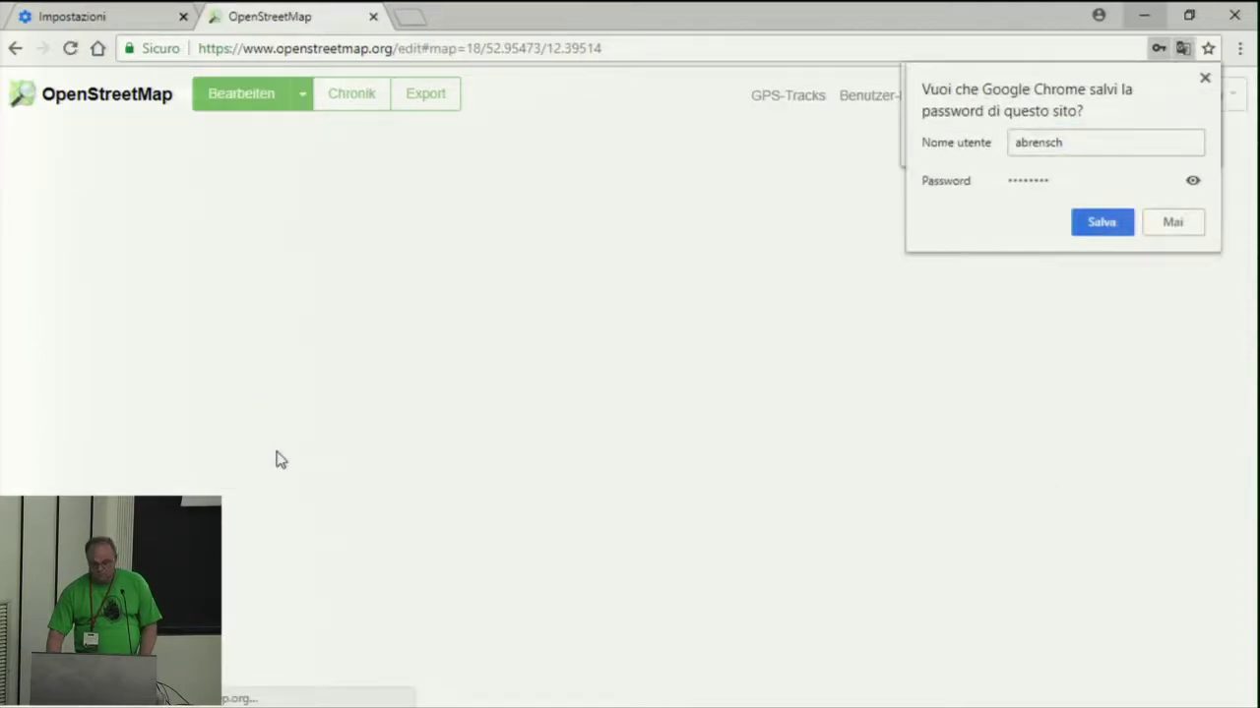
{"action": "left_click", "coordinate": [1157, 225]}
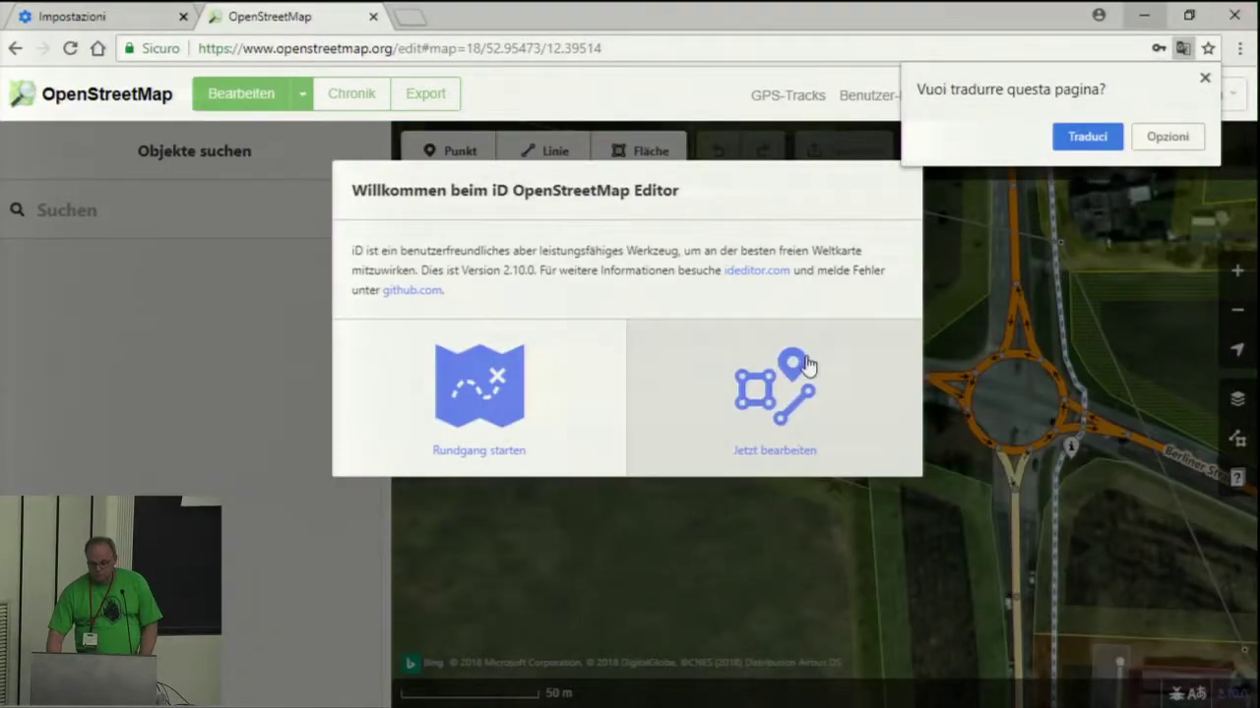
Start editing in iD without the tour and select the Berliner Straße segment just west of the roundabout
{"action": "left_click", "coordinate": [719, 385]}
{"action": "left_click_drag", "start_coordinate": [808, 534], "coordinate": [690, 534]}
{"action": "scroll", "coordinate": [738, 512], "scroll_direction": "up", "scroll_amount": 3}
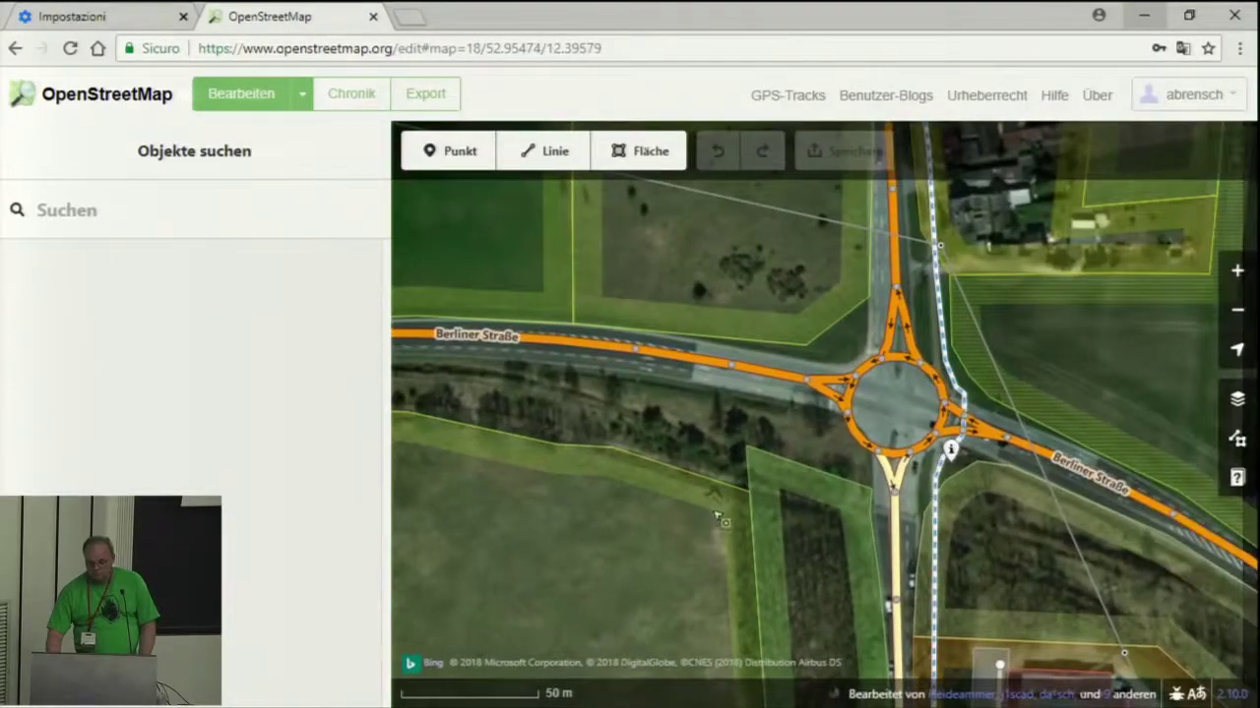
{"action": "scroll", "coordinate": [683, 402], "scroll_direction": "up", "scroll_amount": 3}
{"action": "left_click_drag", "start_coordinate": [924, 263], "coordinate": [703, 329]}
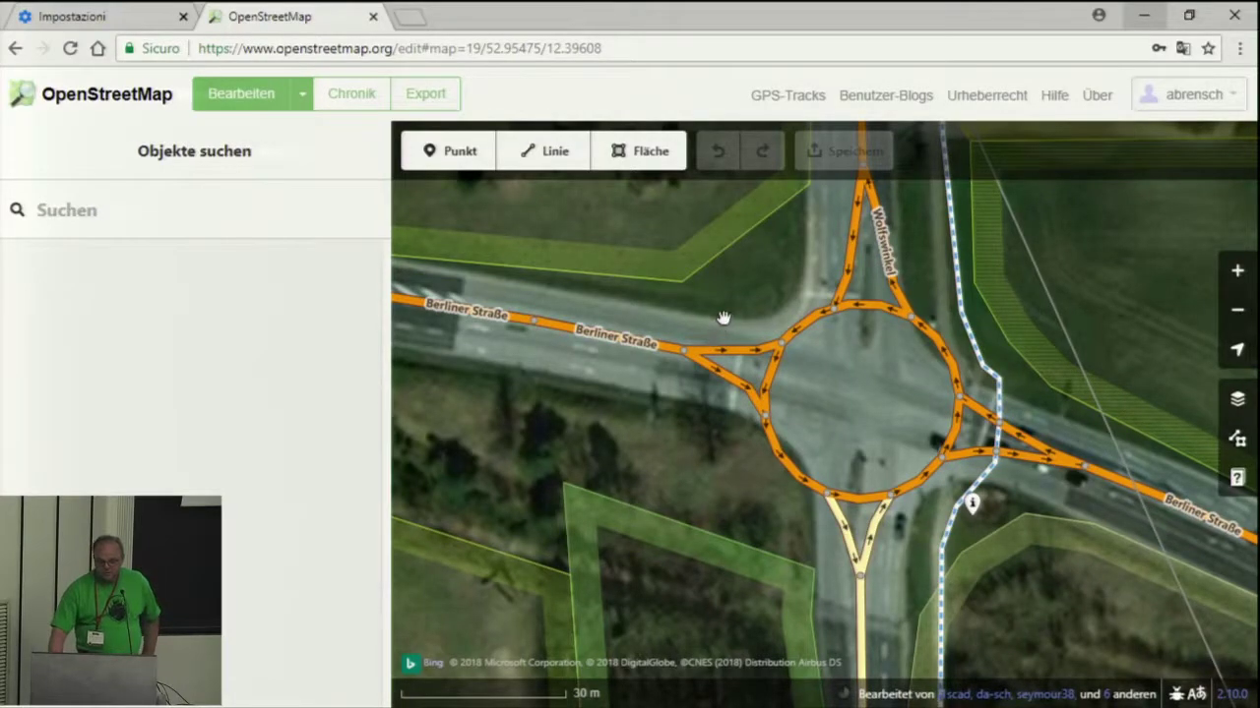
{"action": "mouse_move", "coordinate": [758, 356]}
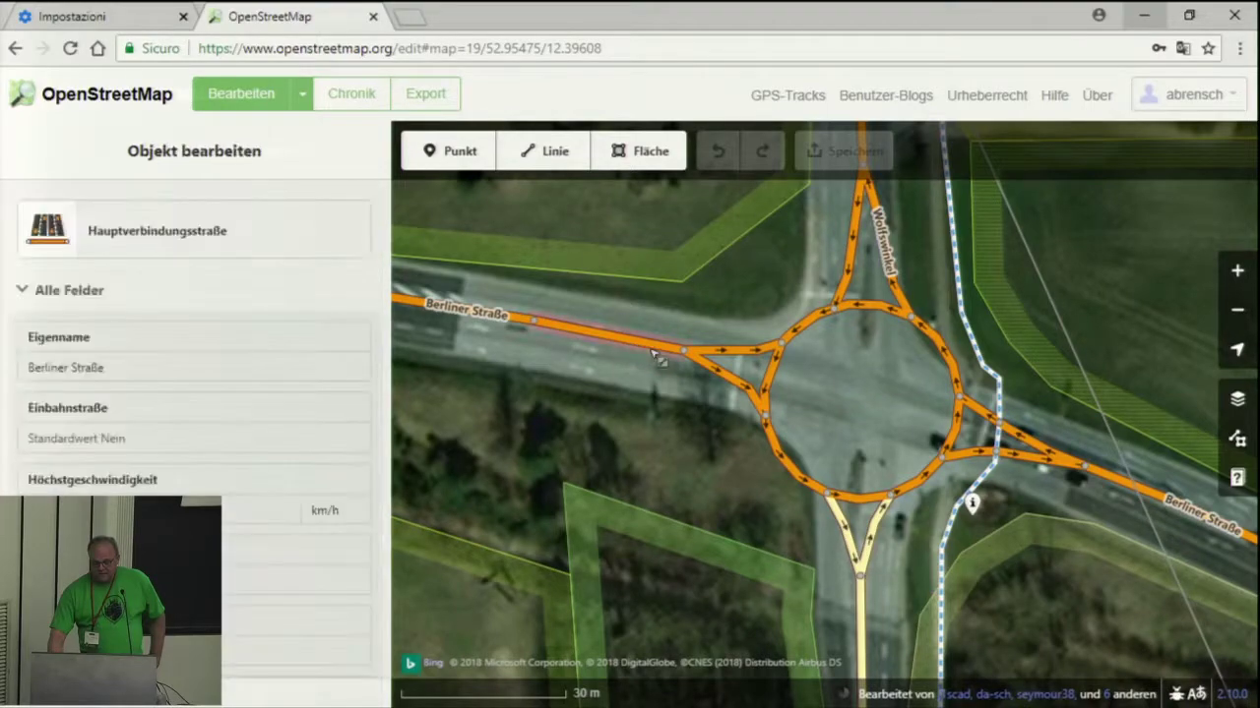
{"action": "left_click", "coordinate": [684, 353]}
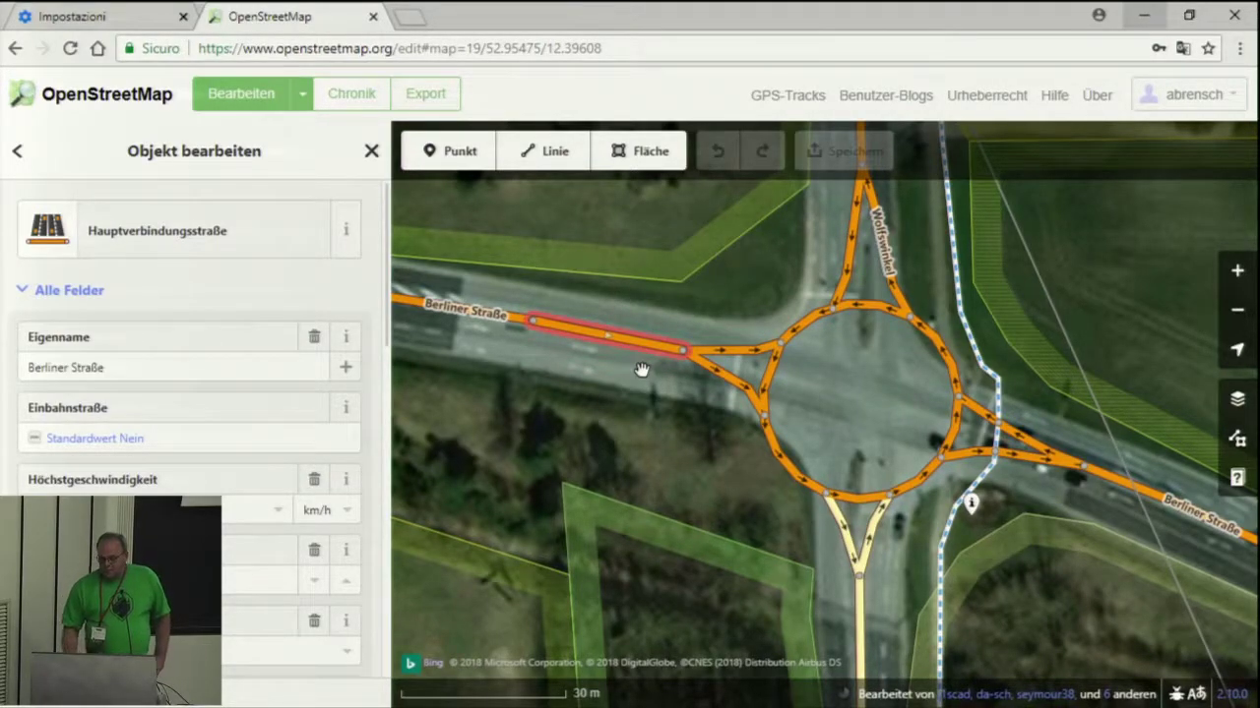
Reverse the one-way direction of the northern connecting segment between western Berliner Straße and the roundabout
{"action": "left_click", "coordinate": [742, 351]}
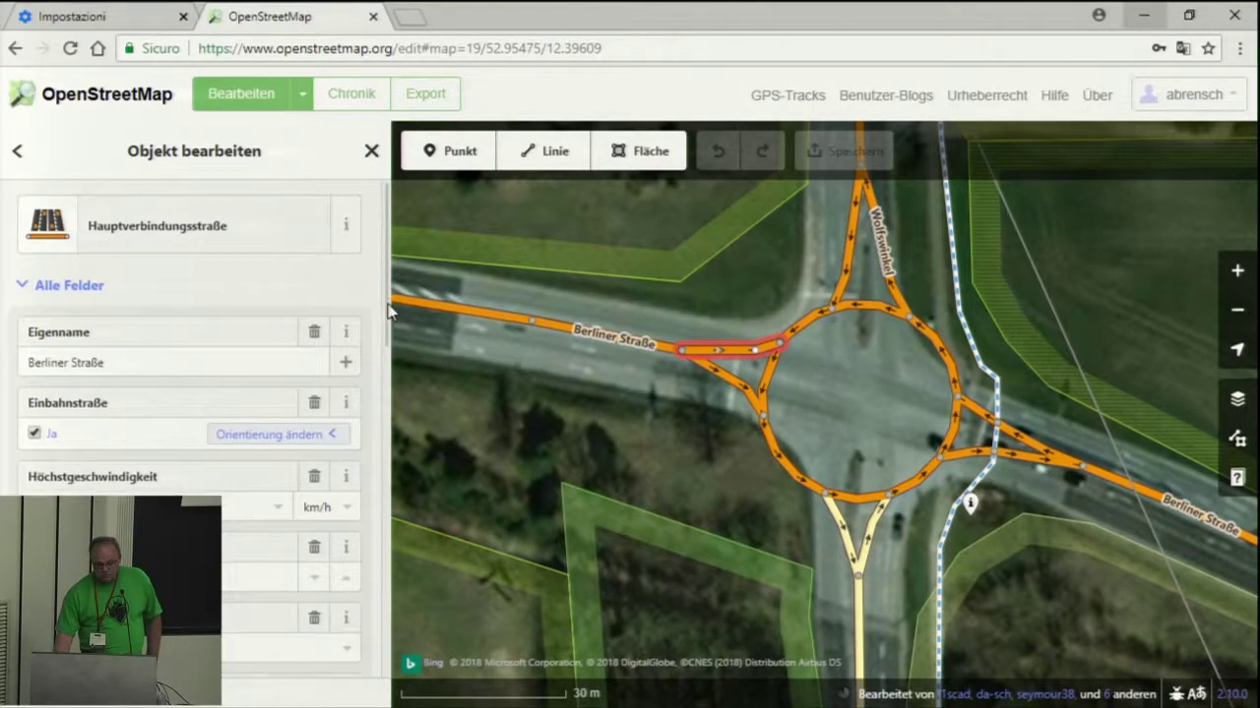
{"action": "left_click_drag", "start_coordinate": [389, 311], "coordinate": [423, 359]}
{"action": "left_click", "coordinate": [423, 359]}
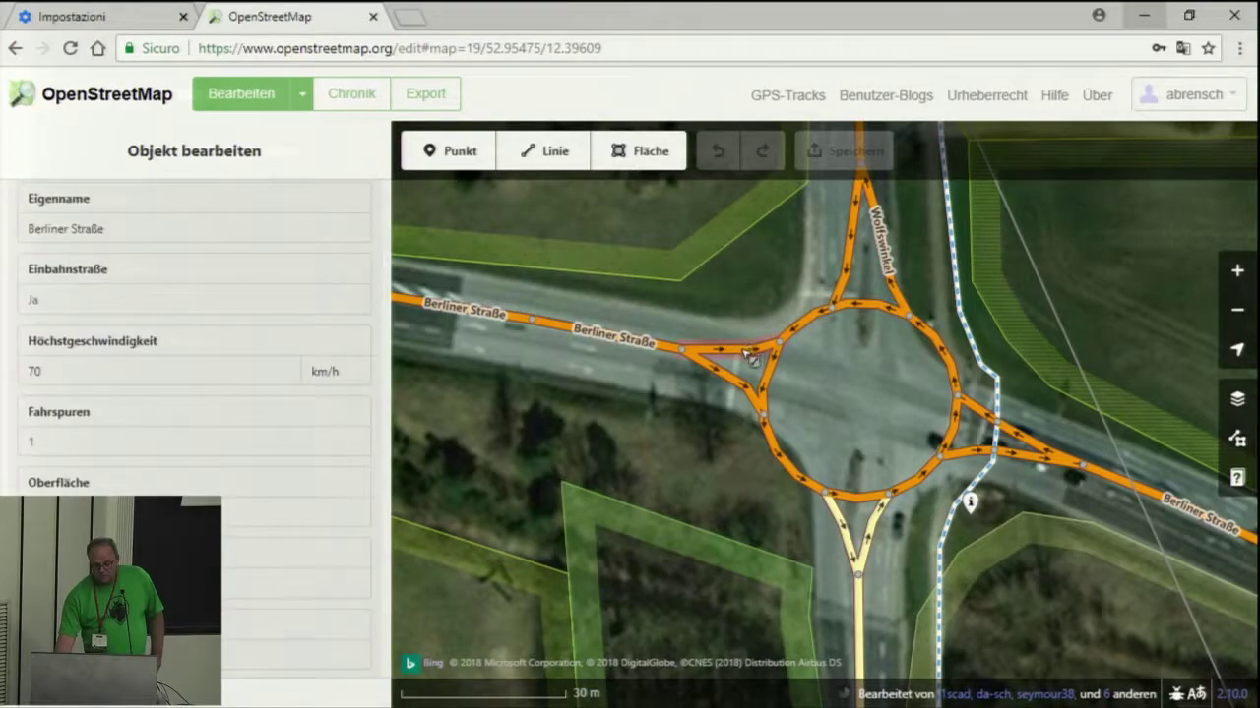
{"action": "left_click", "coordinate": [747, 341]}
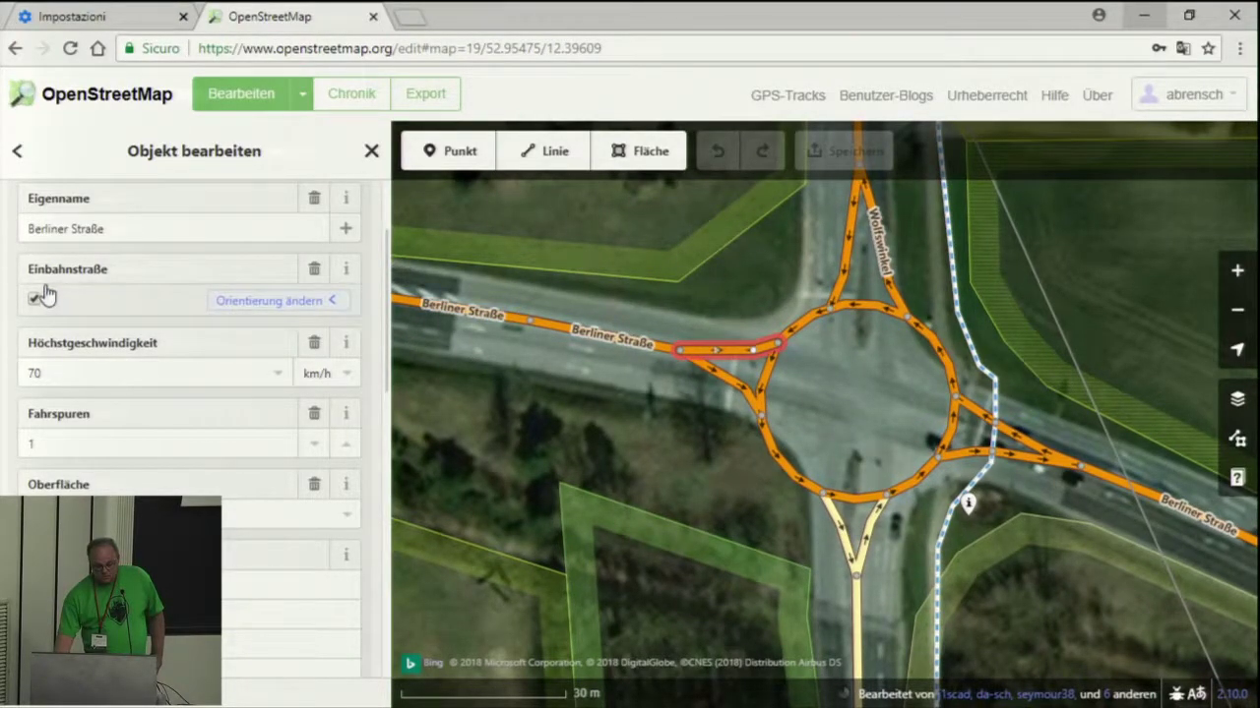
{"action": "left_click", "coordinate": [280, 301]}
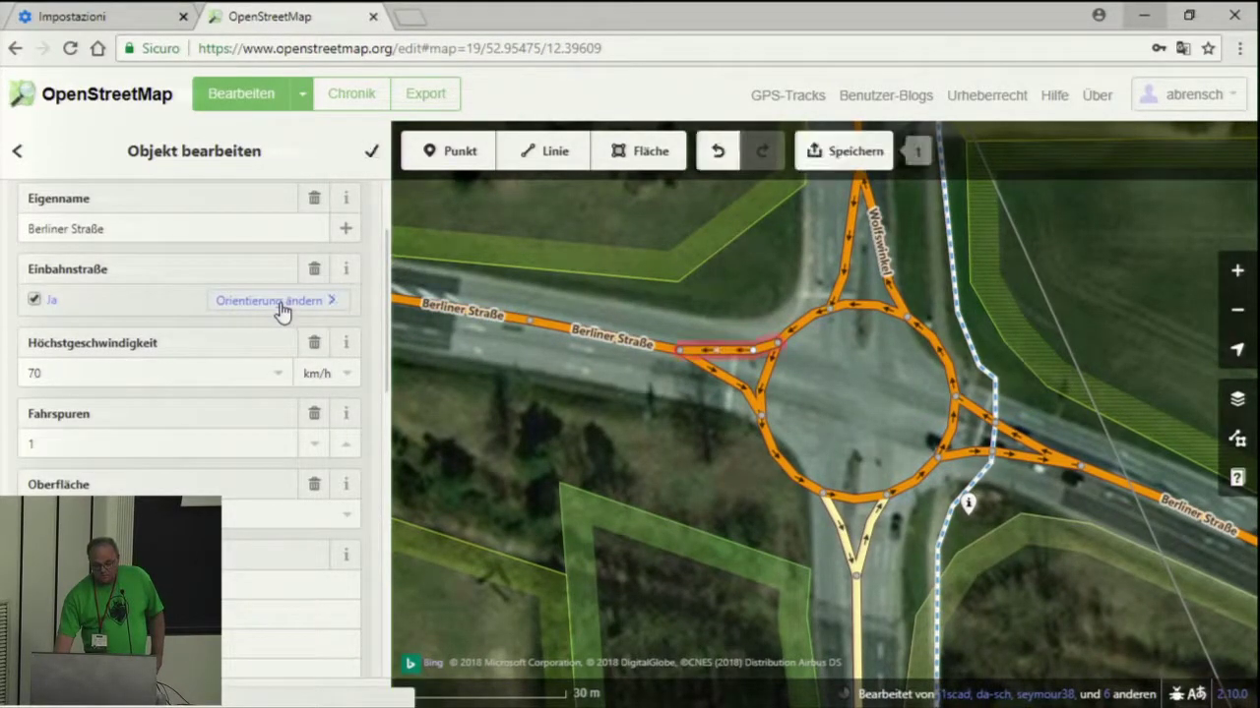
Upload the edit to OpenStreetMap with the changeset comment "corrected oneway"
{"action": "left_click", "coordinate": [841, 156]}
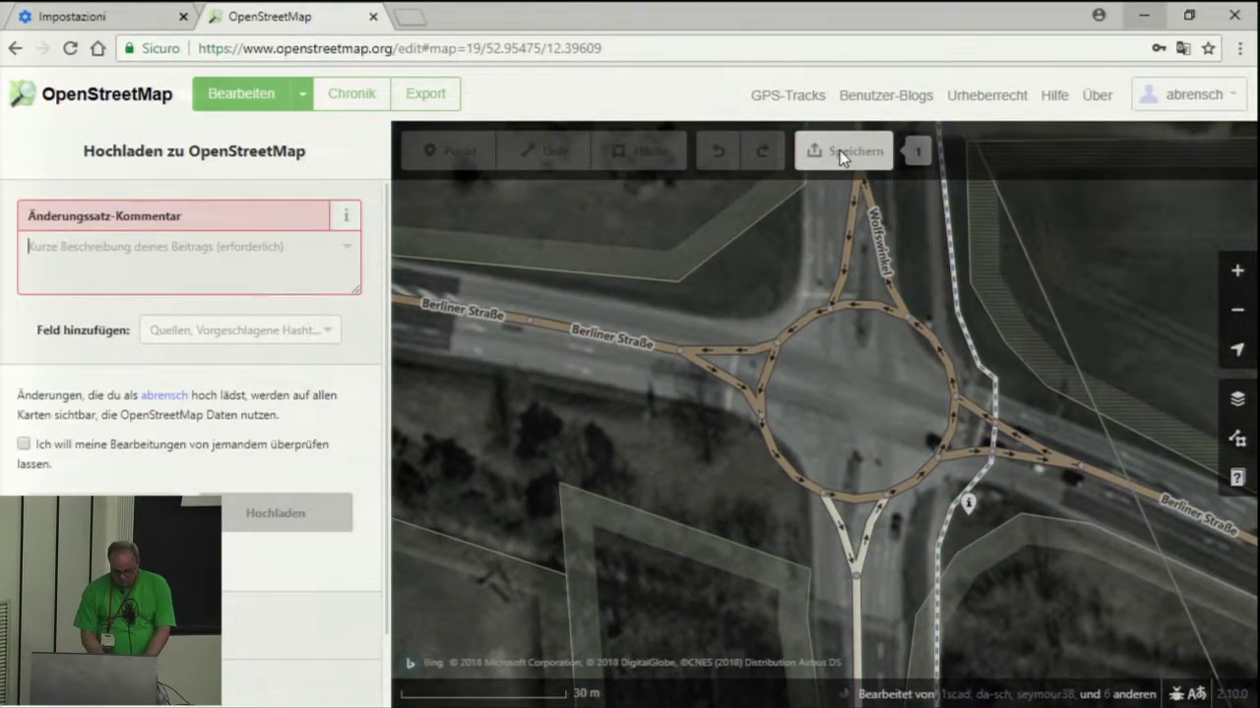
{"action": "type", "text": "corrected oneway"}
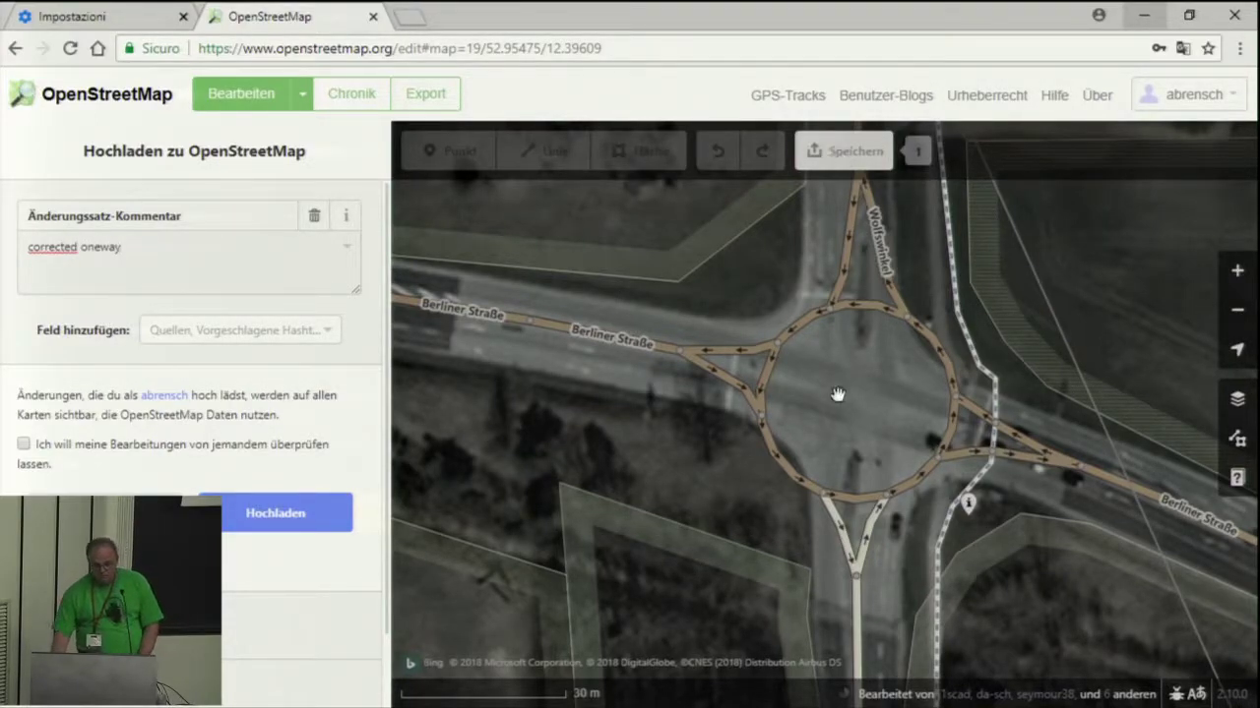
{"action": "left_click", "coordinate": [224, 514]}
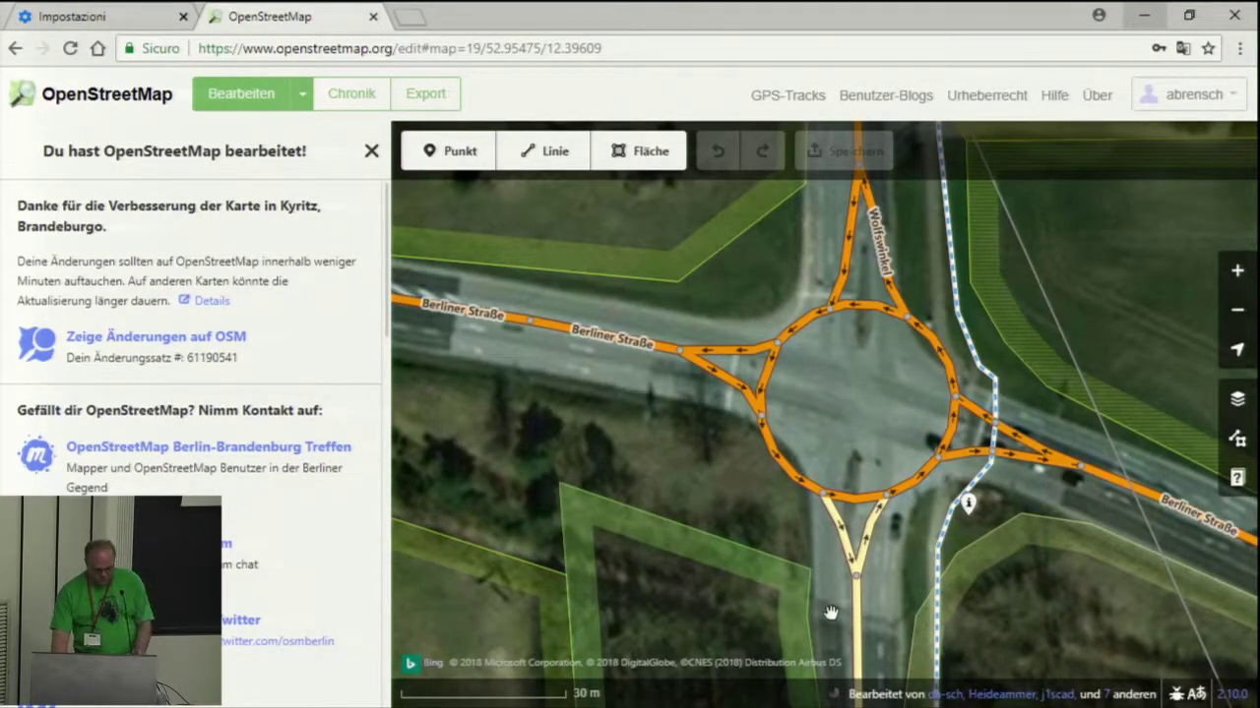
Switch to the PDF presentation brenschede_efficient_routing_sotm_2018.pdf and advance past the Outlook / TODOs slide to the closing slide
{"action": "key", "text": "alt+Tab"}
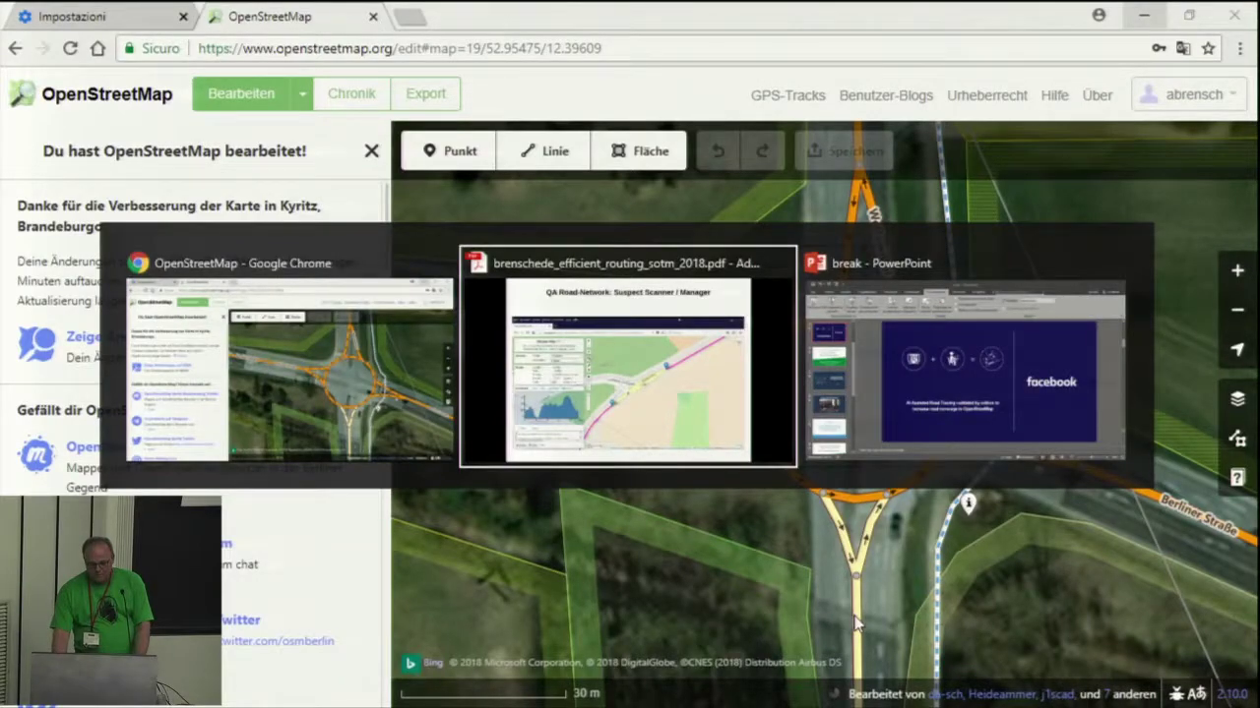
{"action": "key", "text": "Page_Down"}
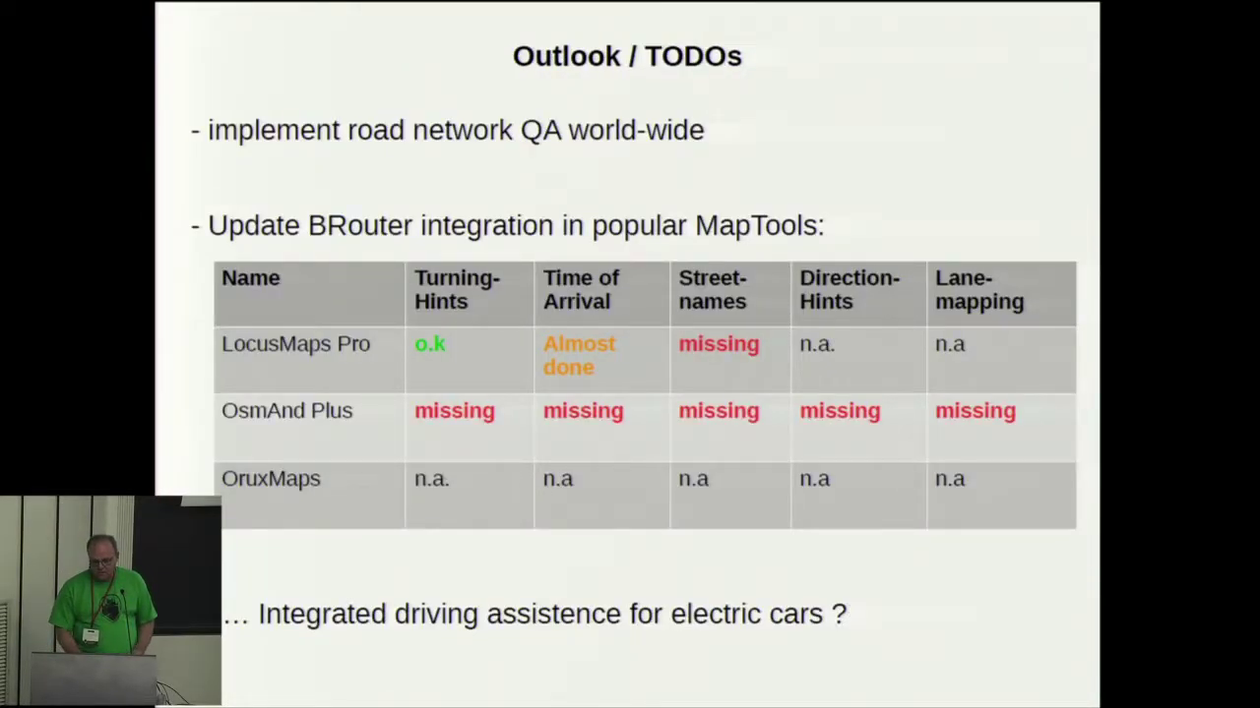
{"action": "key", "text": "Page_Down"}
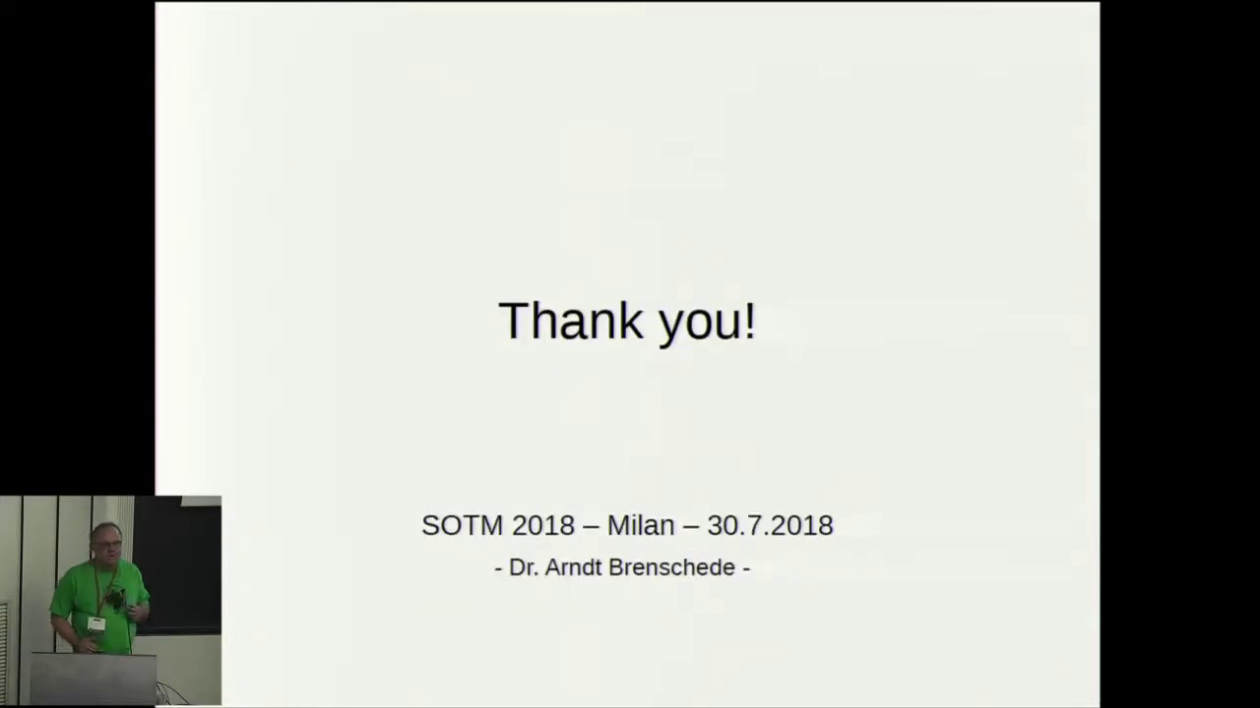